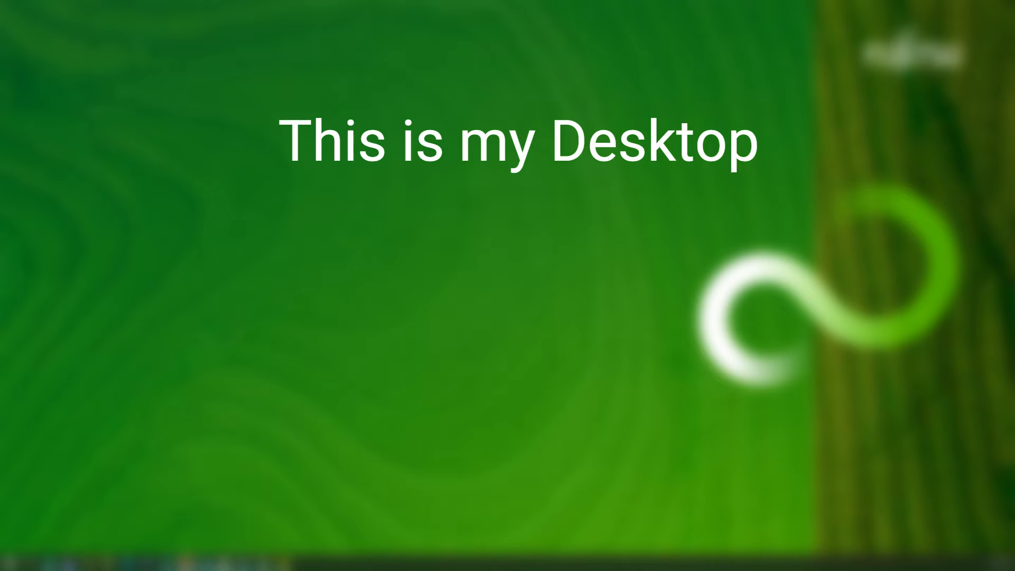
Bring the PowerToys Settings window onto this monitor's desktop and maximize it
{"action": "left_click_drag", "start_coordinate": [364, 22], "coordinate": [381, 6]}
{"action": "left_click_drag", "start_coordinate": [500, 69], "coordinate": [969, 69]}
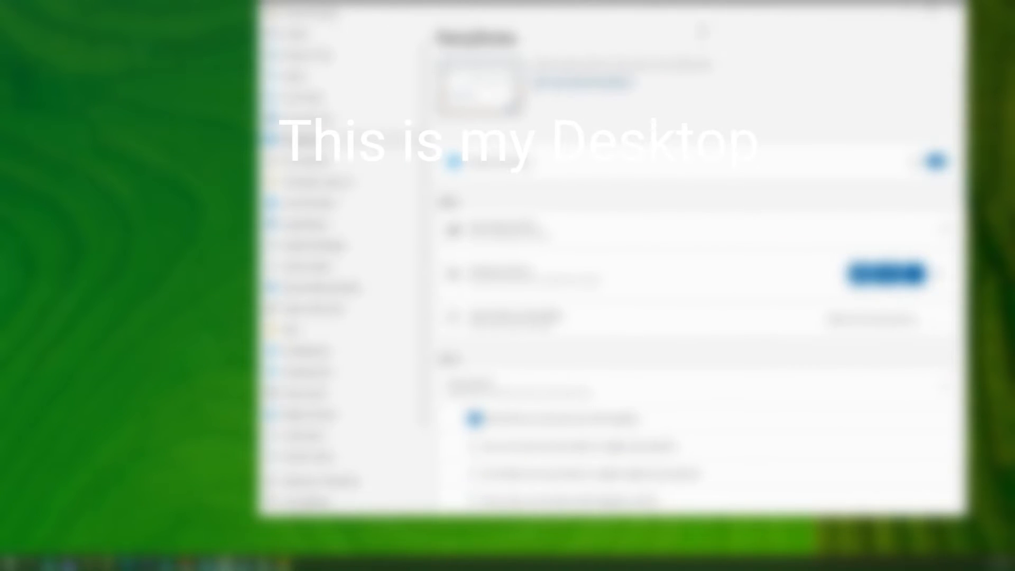
{"action": "left_click_drag", "start_coordinate": [599, 19], "coordinate": [379, 1]}
{"action": "key", "text": "ctrl"}
{"action": "key", "text": "ctrl"}
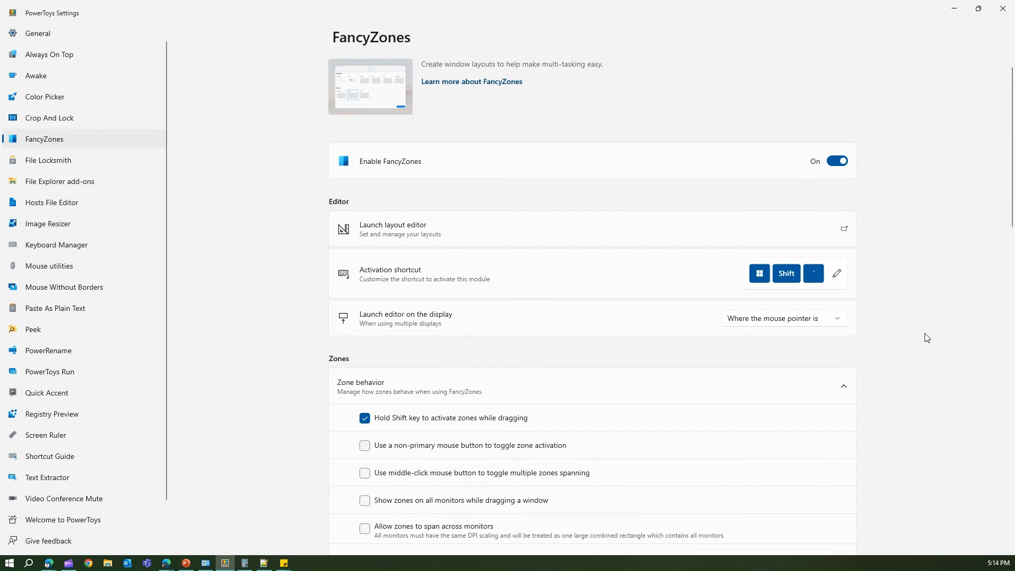
Look through the FancyZones settings, including zone behavior and zone appearance
{"action": "left_click_drag", "start_coordinate": [1011, 217], "coordinate": [1013, 244]}
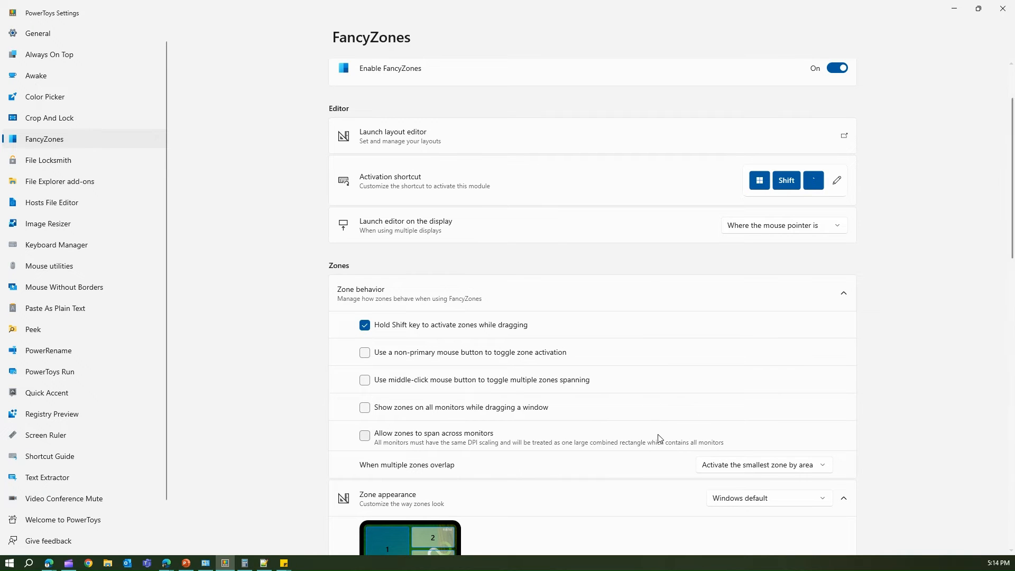
{"action": "scroll", "coordinate": [658, 437], "scroll_direction": "down", "scroll_amount": 10}
{"action": "scroll", "coordinate": [657, 465], "scroll_direction": "up", "scroll_amount": 8}
{"action": "scroll", "coordinate": [604, 354], "scroll_direction": "up", "scroll_amount": 4}
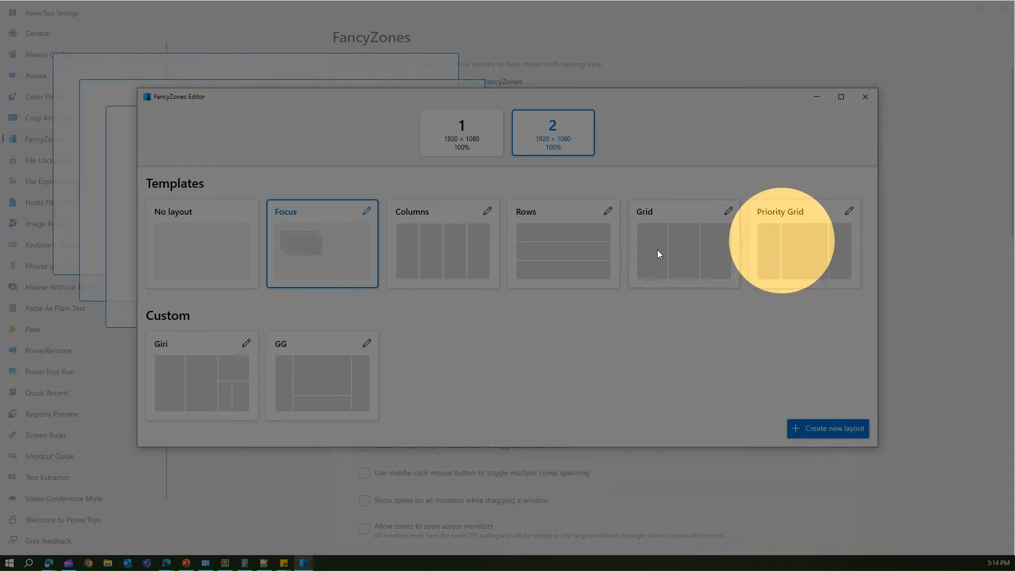
Apply the first custom layout, with its split third column, to monitor 2 and move the FancyZones Editor window off this monitor
{"action": "left_click", "coordinate": [531, 382]}
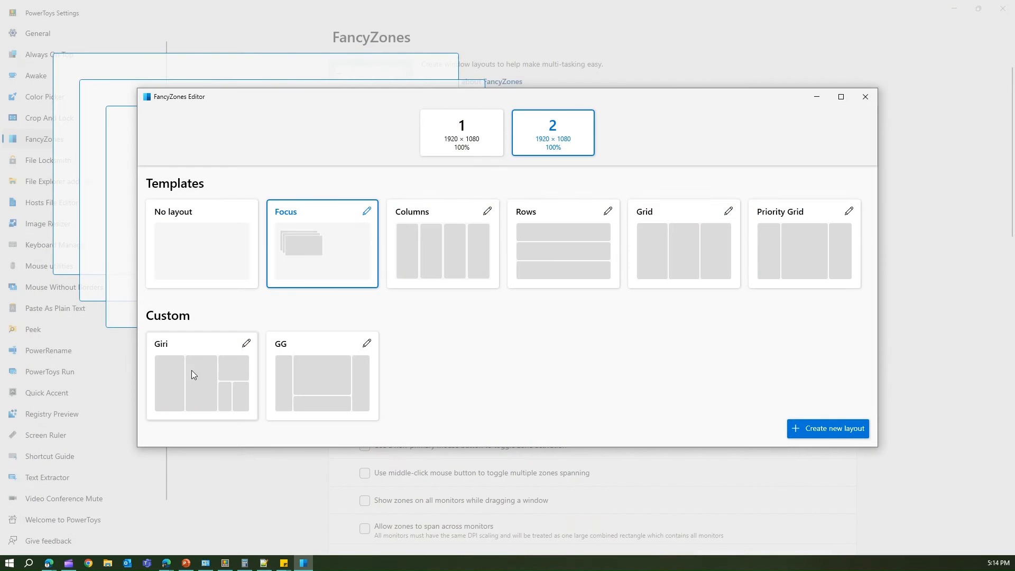
{"action": "key", "text": "ctrl"}
{"action": "key", "text": "ctrl"}
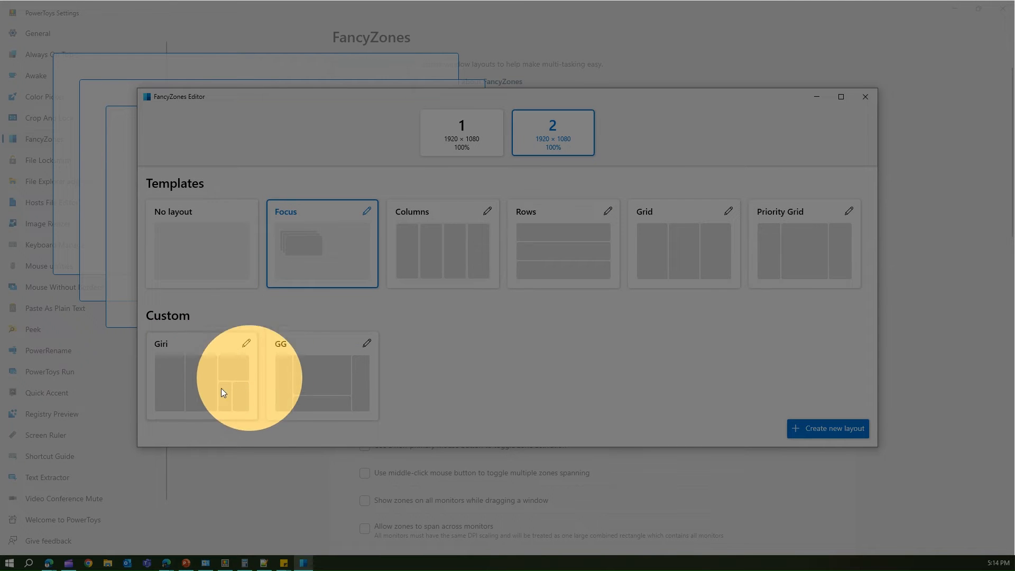
{"action": "left_click", "coordinate": [209, 380]}
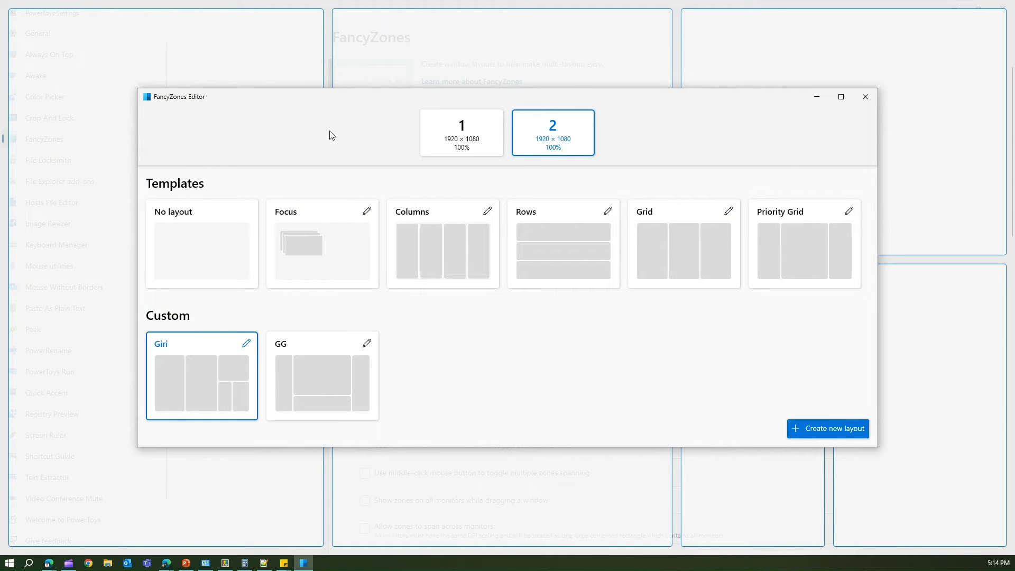
{"action": "left_click_drag", "start_coordinate": [324, 98], "coordinate": [0, 84]}
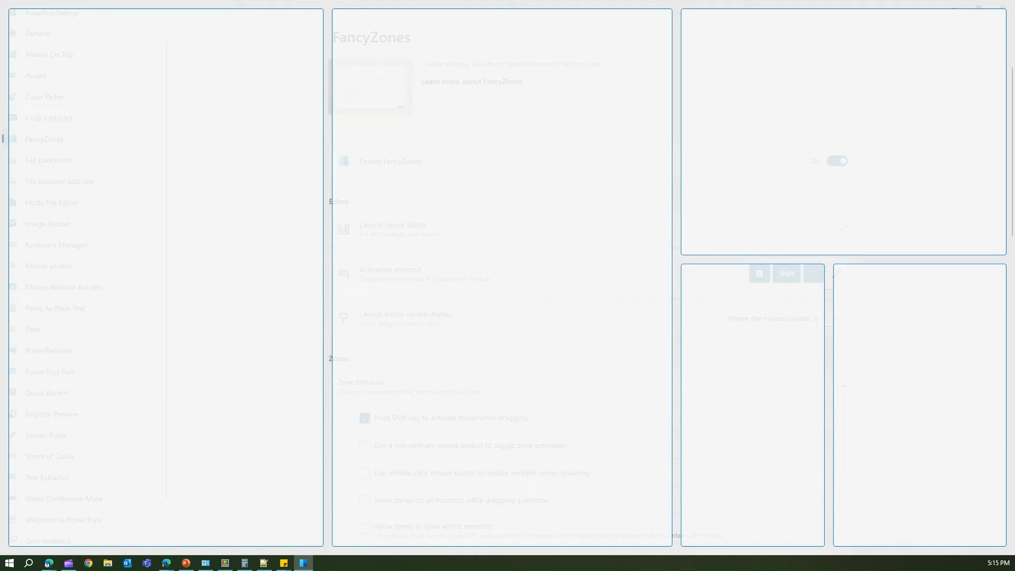
Snap Calculator into the upper zone of the third column and the sticky note into the last zone below it
{"action": "key", "text": "alt+Tab"}
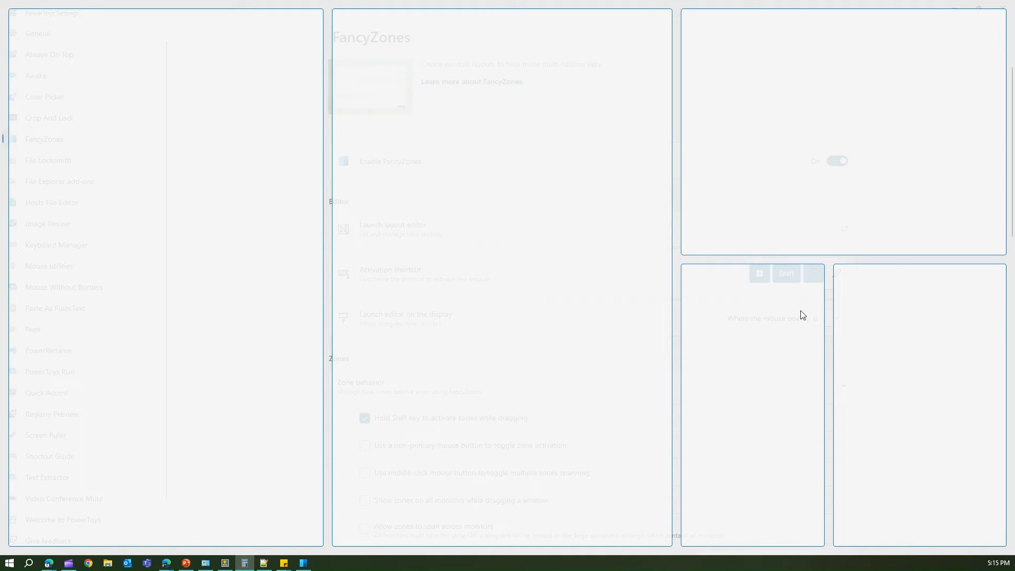
{"action": "key", "text": "ctrl"}
{"action": "key", "text": "ctrl"}
{"action": "left_click_drag", "start_coordinate": [0, 121], "coordinate": [786, 43]}
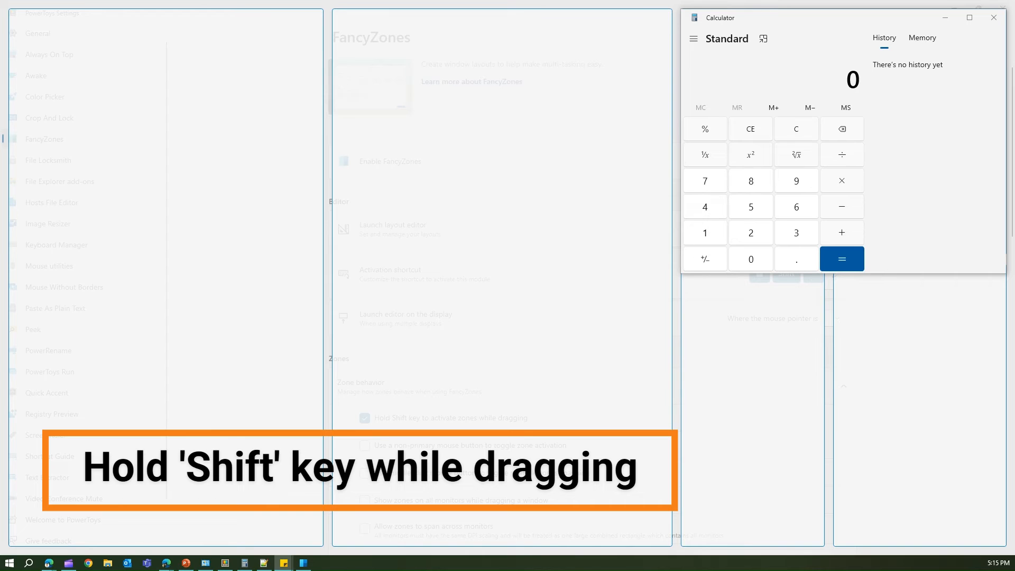
{"action": "left_click_drag", "start_coordinate": [488, 236], "coordinate": [946, 303]}
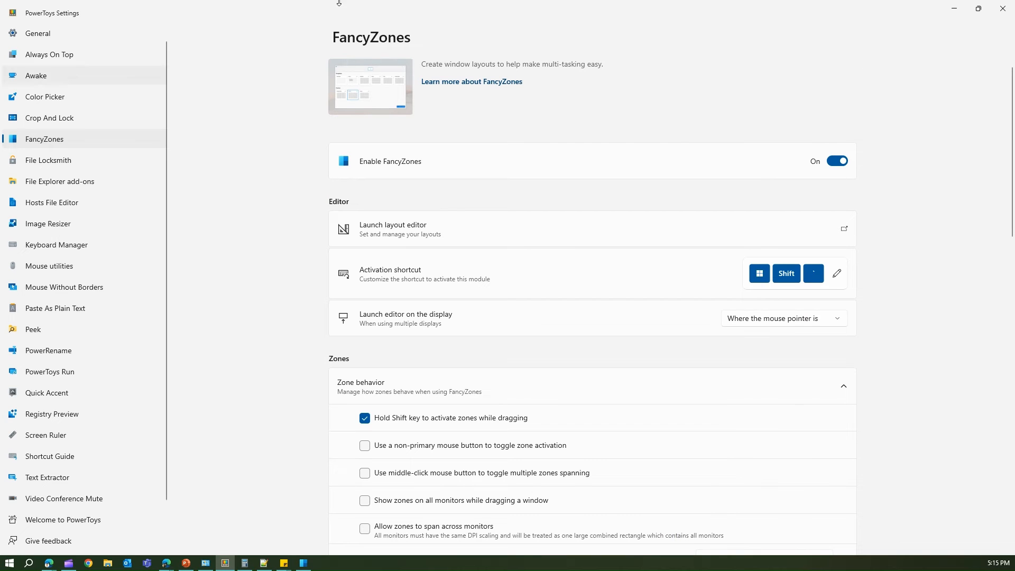
Snap the PowerToys Settings window into the first column zone and the Edit Plan Settings window into the second
{"action": "left_click_drag", "start_coordinate": [340, 13], "coordinate": [102, 99]}
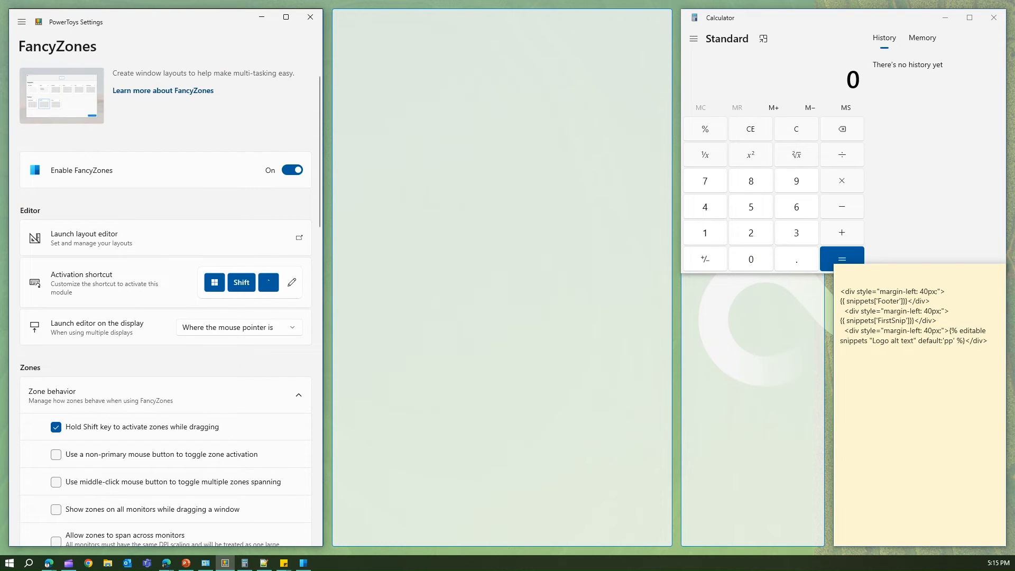
{"action": "key", "text": "alt+Tab"}
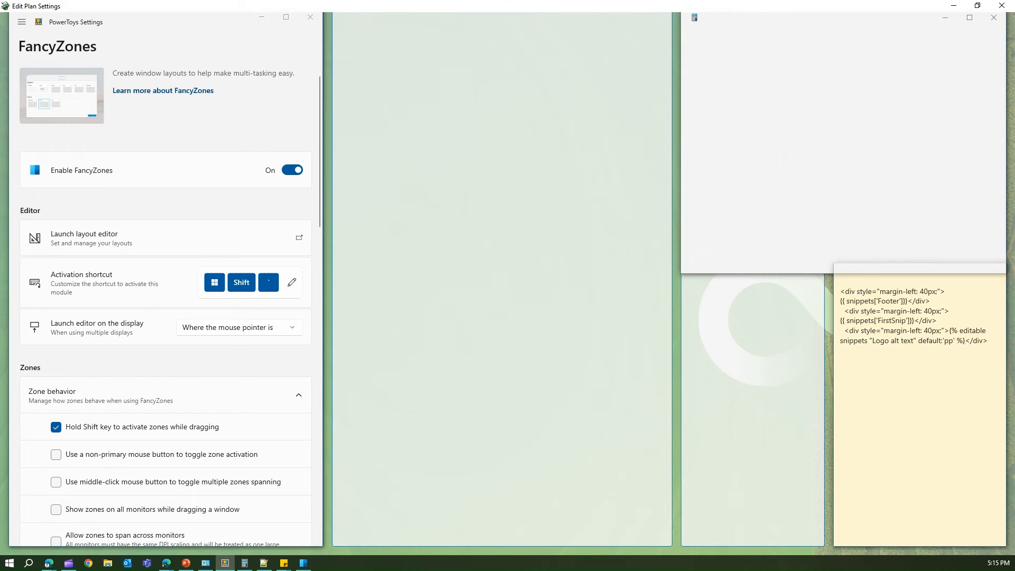
{"action": "left_click_drag", "start_coordinate": [334, 7], "coordinate": [350, 129]}
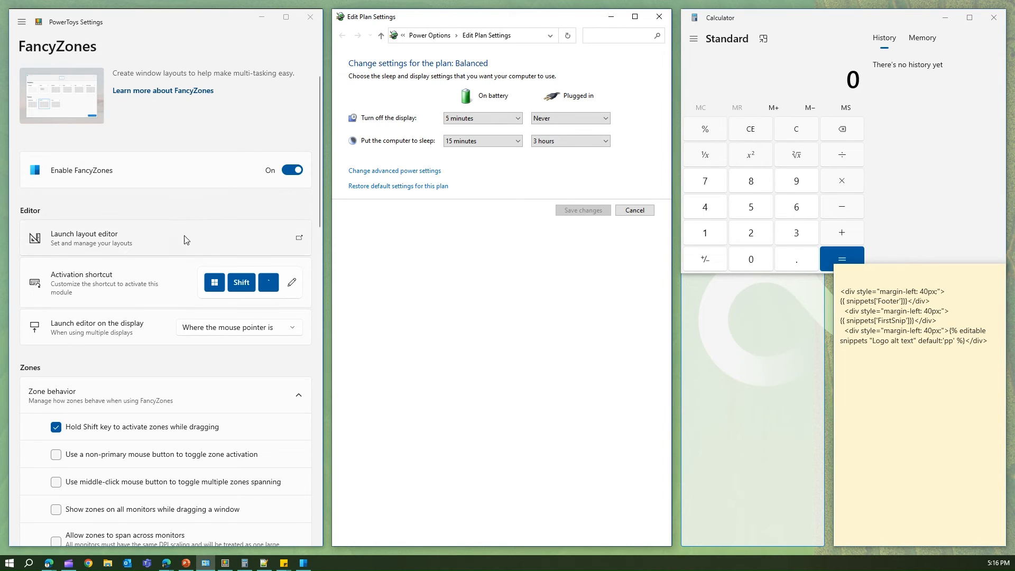
Look over the remaining FancyZones settings and examine how the windows are arranged in the layout's zones
{"action": "left_click", "coordinate": [222, 204]}
{"action": "scroll", "coordinate": [221, 211], "scroll_direction": "down", "scroll_amount": 10}
{"action": "scroll", "coordinate": [222, 211], "scroll_direction": "down", "scroll_amount": 10}
{"action": "left_click", "coordinate": [542, 270]}
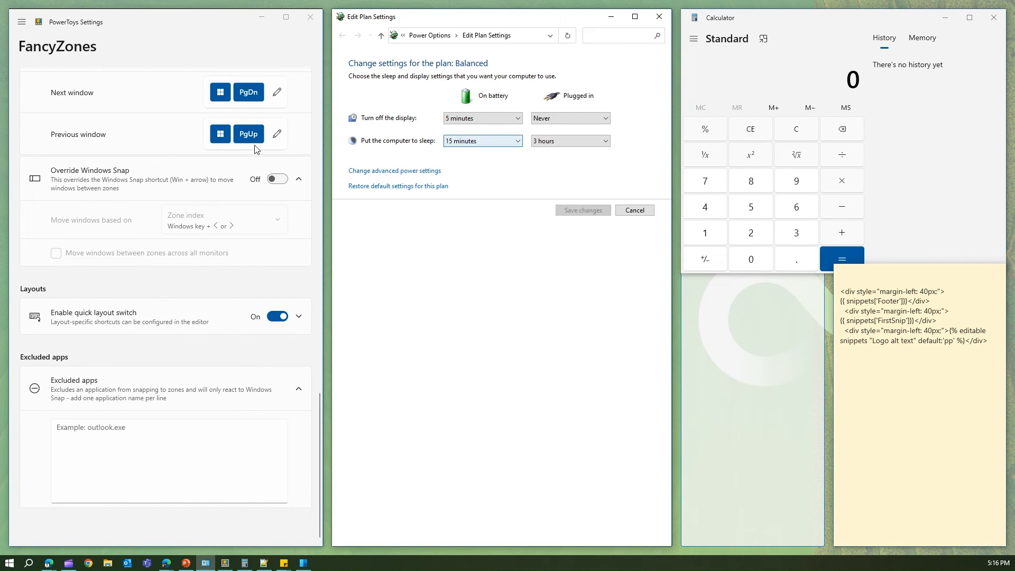
{"action": "key", "text": "ctrl"}
{"action": "key", "text": "ctrl"}
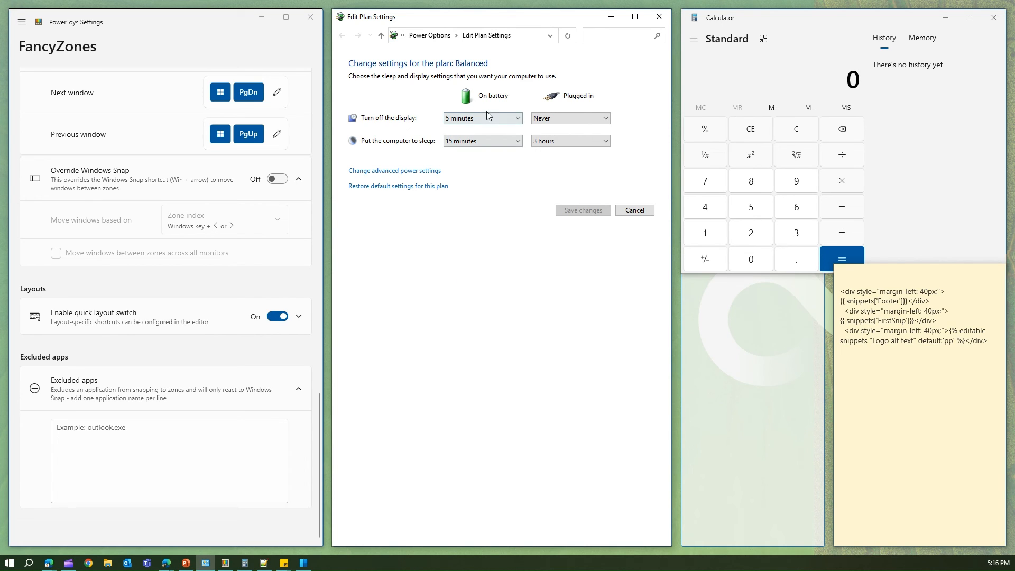
{"action": "left_click", "coordinate": [255, 278]}
{"action": "left_click", "coordinate": [500, 277]}
{"action": "left_click", "coordinate": [748, 321]}
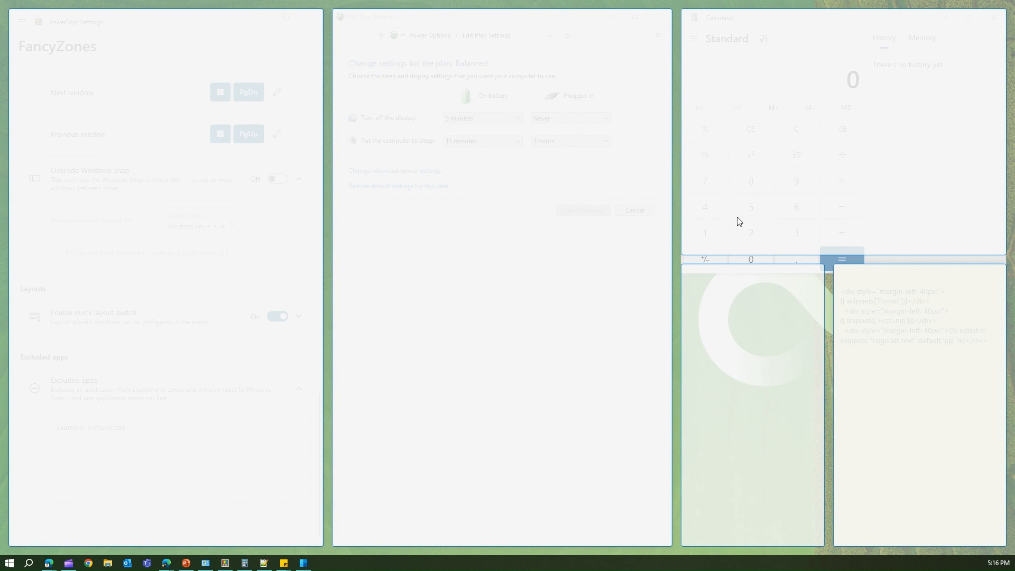